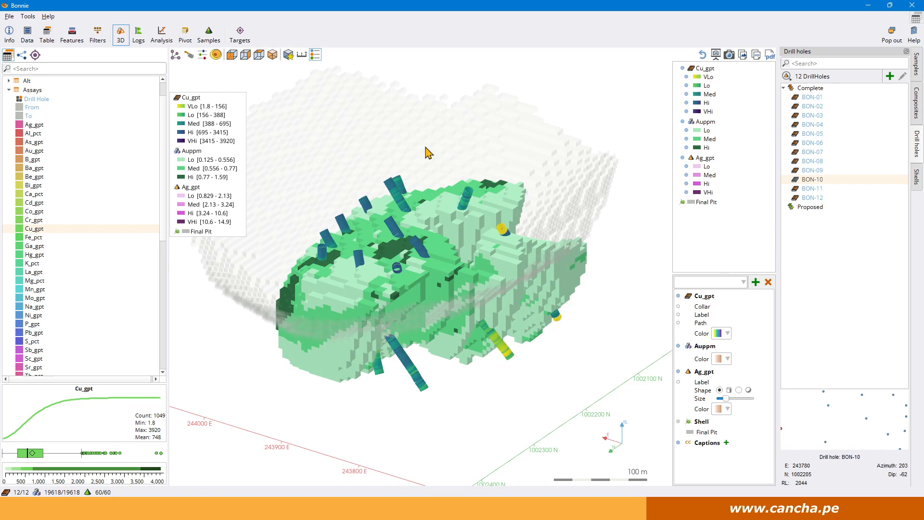
# Move the 3D legend to the model's upper right corner, and open the Mineral Calculator among the feature tools.
pyautogui.moveTo(221, 157); pyautogui.dragTo(598, 146)
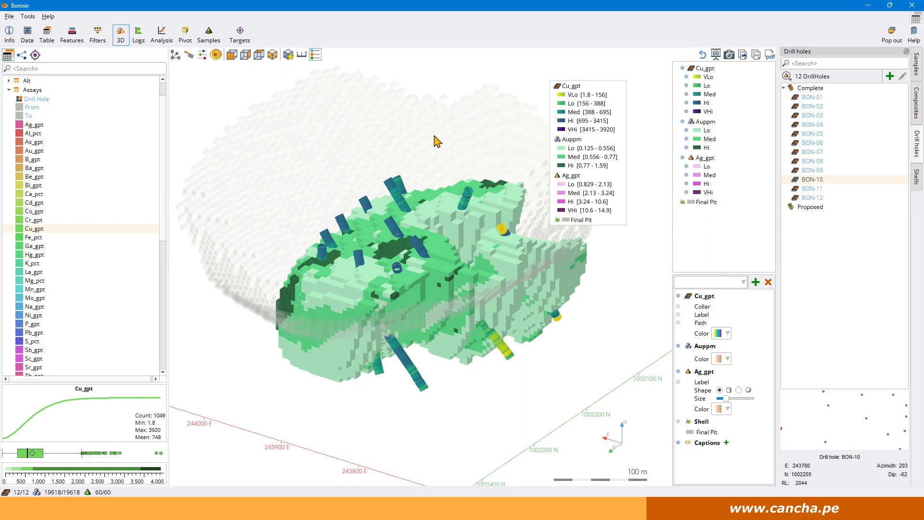
pyautogui.click(72, 36)
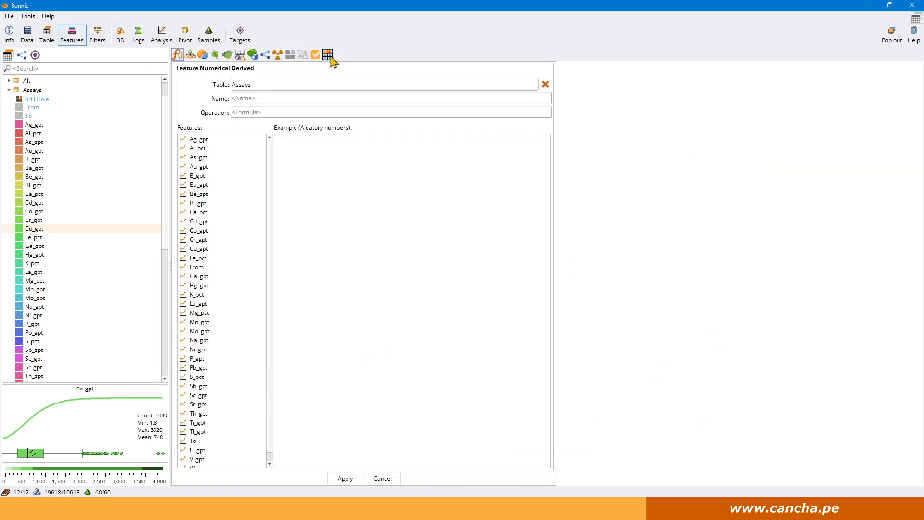
pyautogui.click(328, 54)
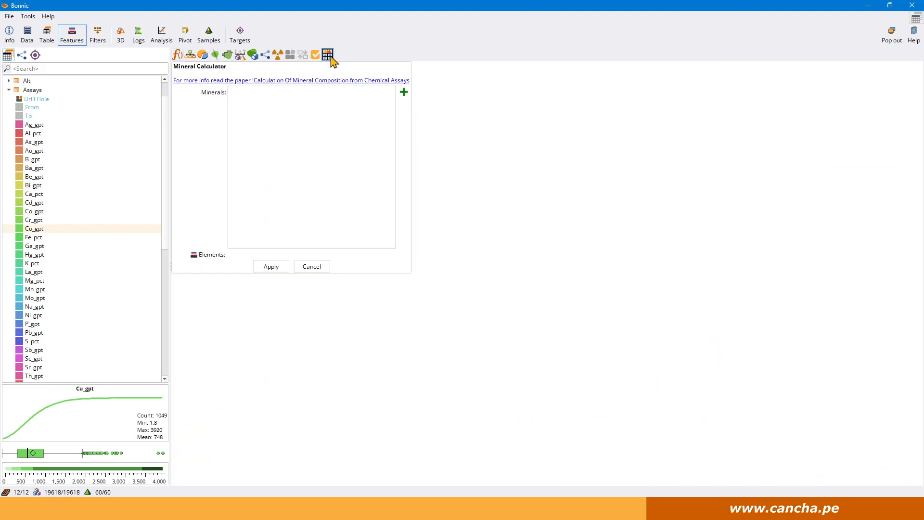
# View the reference paper on calculating mineral composition from chemical assays, including its full-article page, and return to the Mineral Calculator.
pyautogui.click(289, 80)
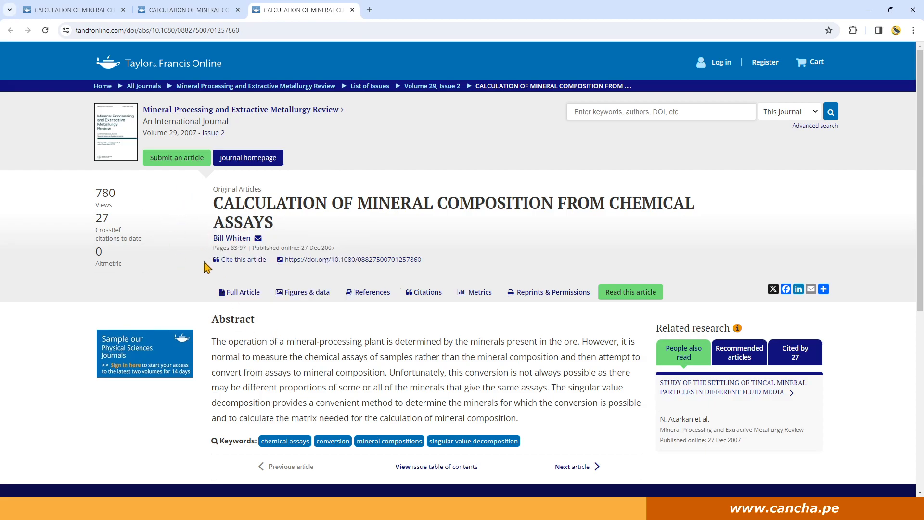
pyautogui.click(240, 292)
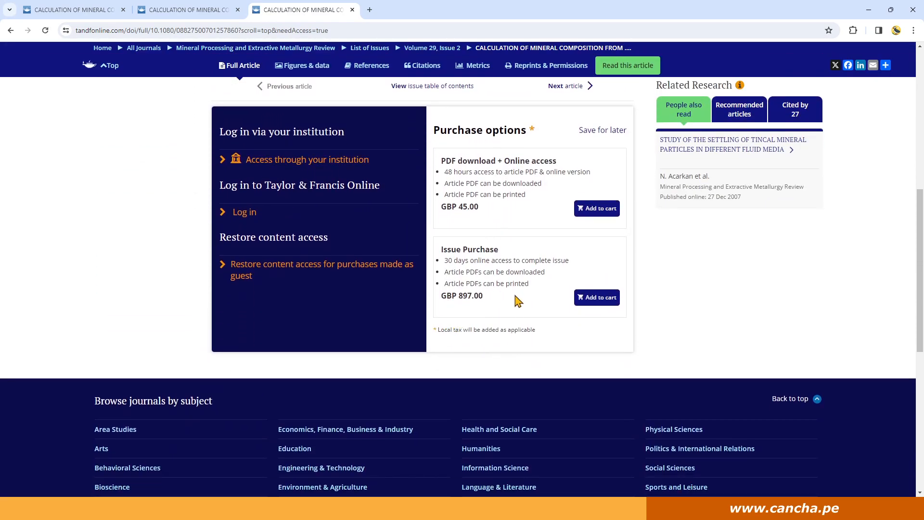
pyautogui.scroll(5, 515, 295)
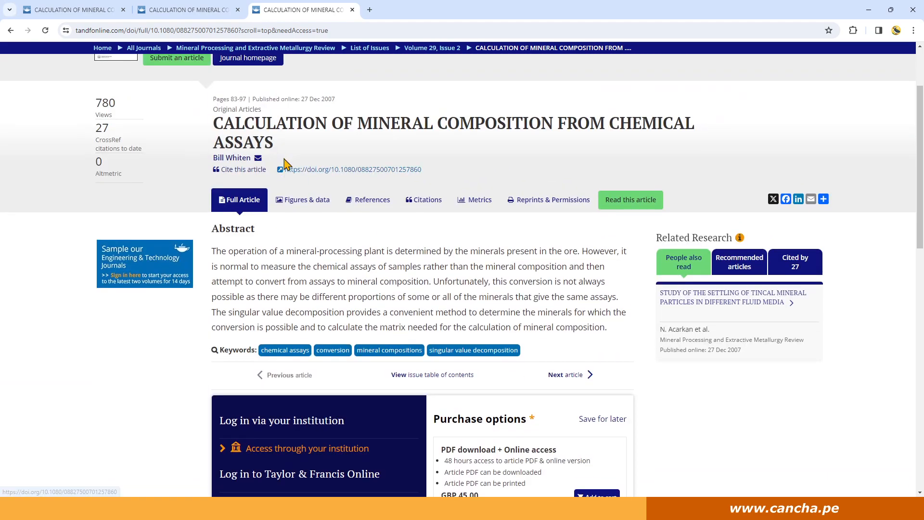
pyautogui.click(869, 10)
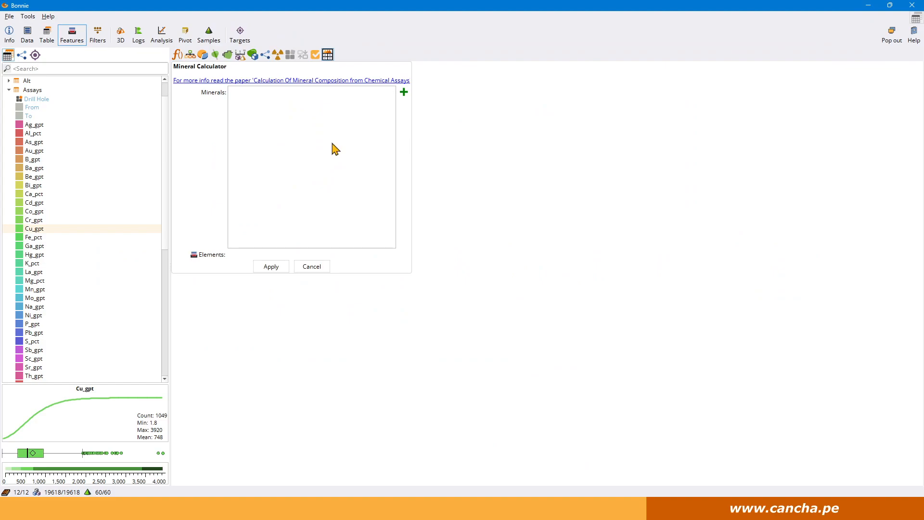
# Find Pyrite in the mineral database and add it to the calculator's mineral list.
pyautogui.click(405, 93)
pyautogui.write('pyri')
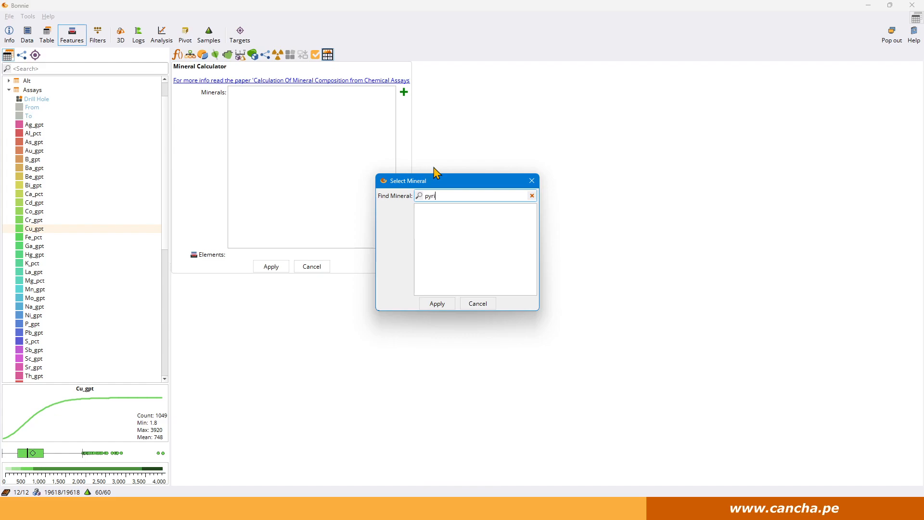
pyautogui.click(432, 234)
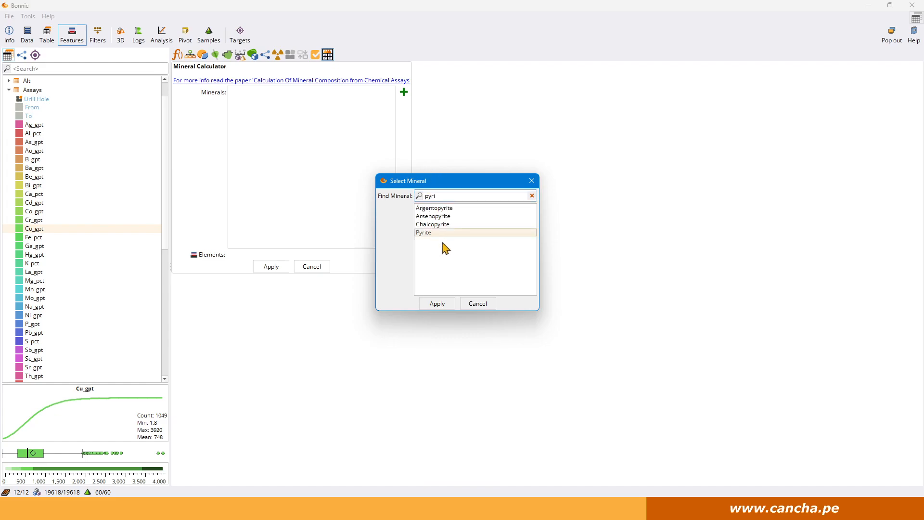
pyautogui.click(436, 303)
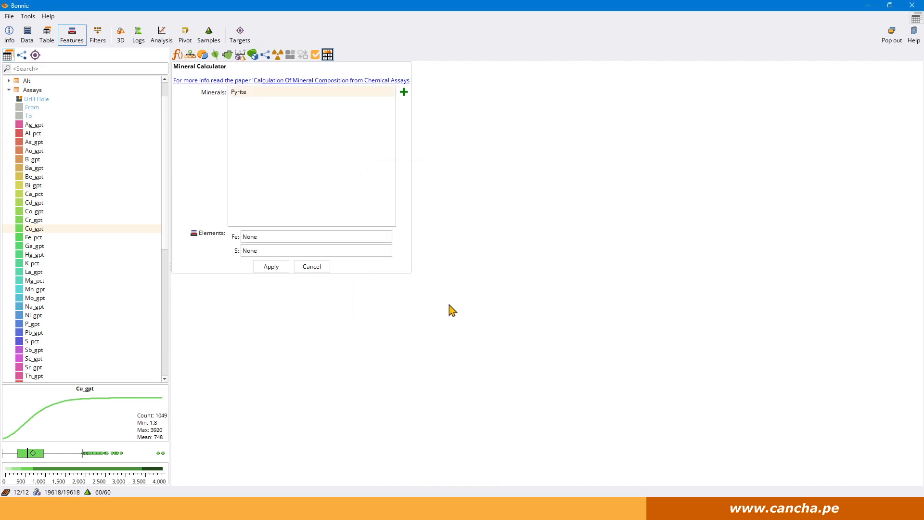
# Search the minerals for "chalc" and add Chalcopyrite to the mineral list.
pyautogui.click(404, 93)
pyautogui.write('cg')
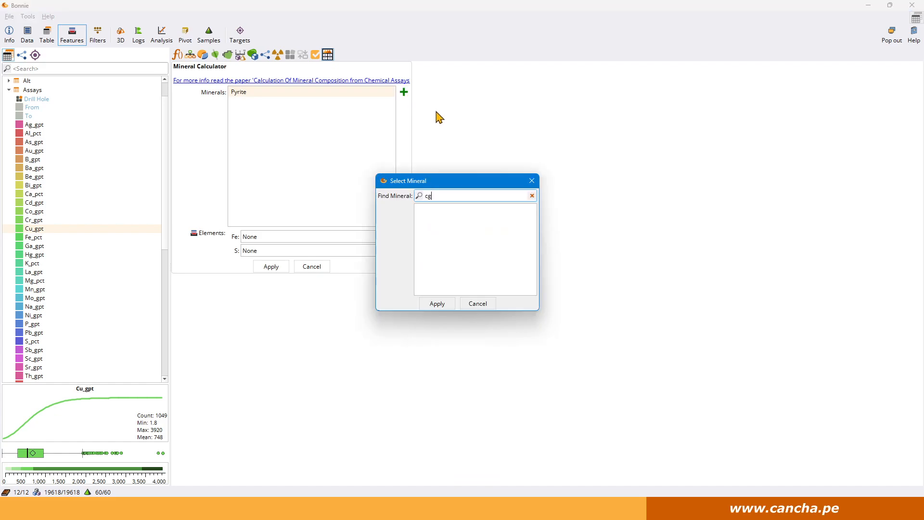
pyautogui.press('BackSpace')
pyautogui.write('halc')
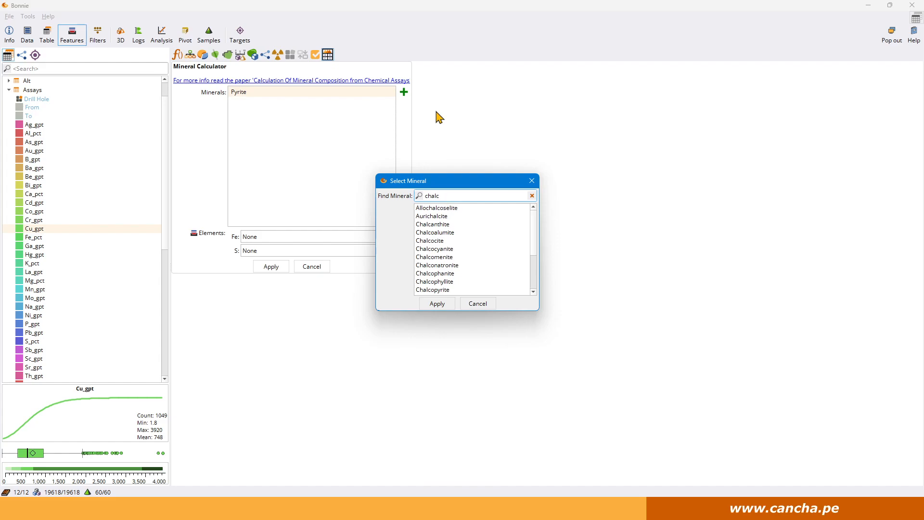
pyautogui.scroll(-2, 473, 278)
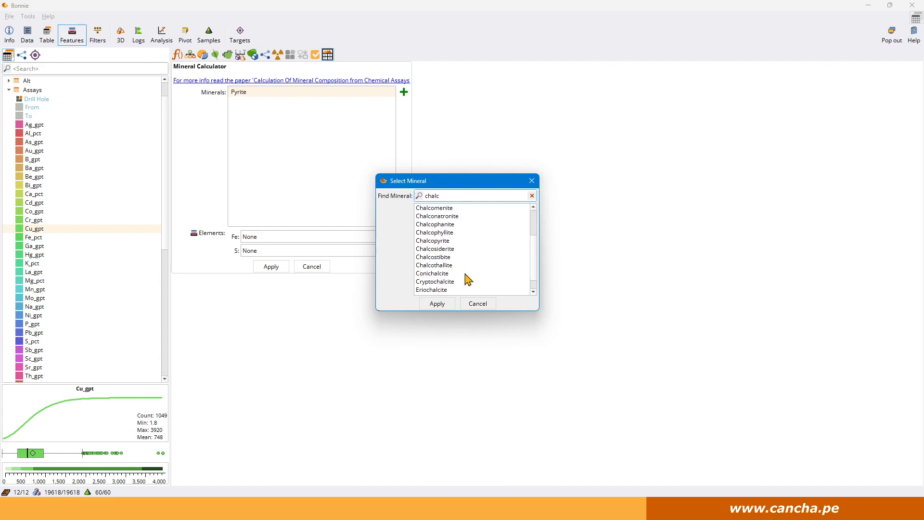
pyautogui.click(454, 240)
pyautogui.click(436, 303)
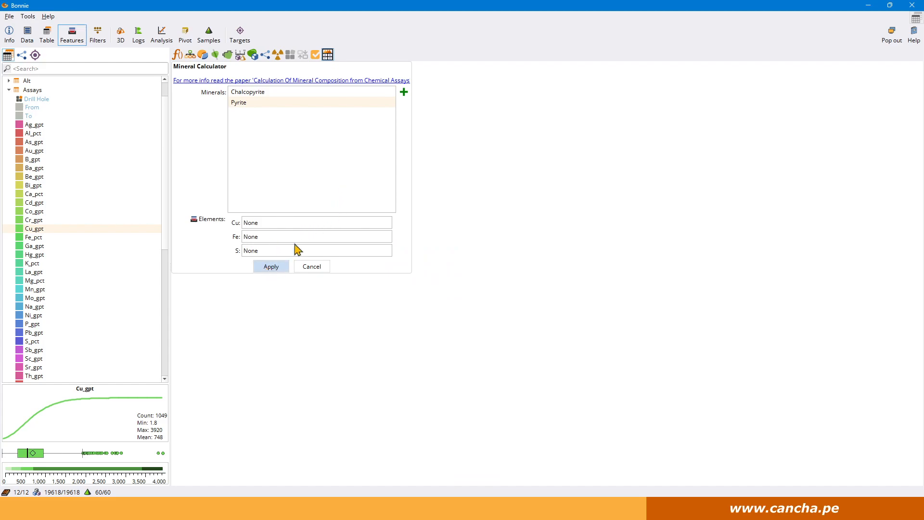
# Search the minerals for "hema" and add Hematite to the mineral list.
pyautogui.click(404, 93)
pyautogui.write('hema')
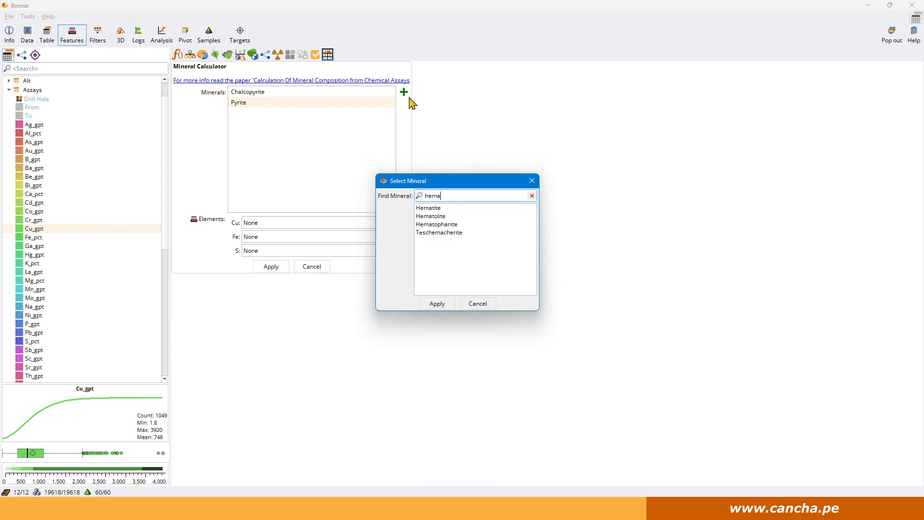
pyautogui.click(428, 209)
pyautogui.click(436, 303)
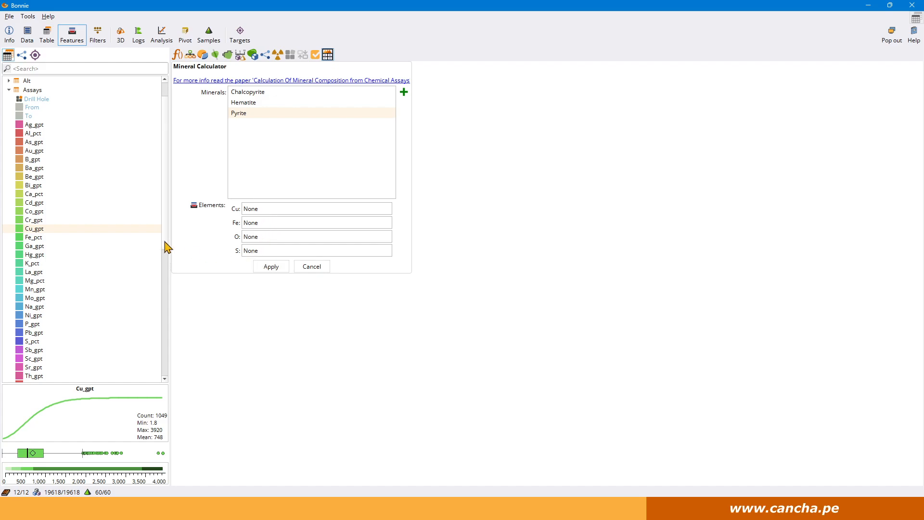
# Create a derived numerical feature Cu_pct in the Assays table with the formula Cu_gpt/10000, and run the pending data update.
pyautogui.rightClick(44, 231)
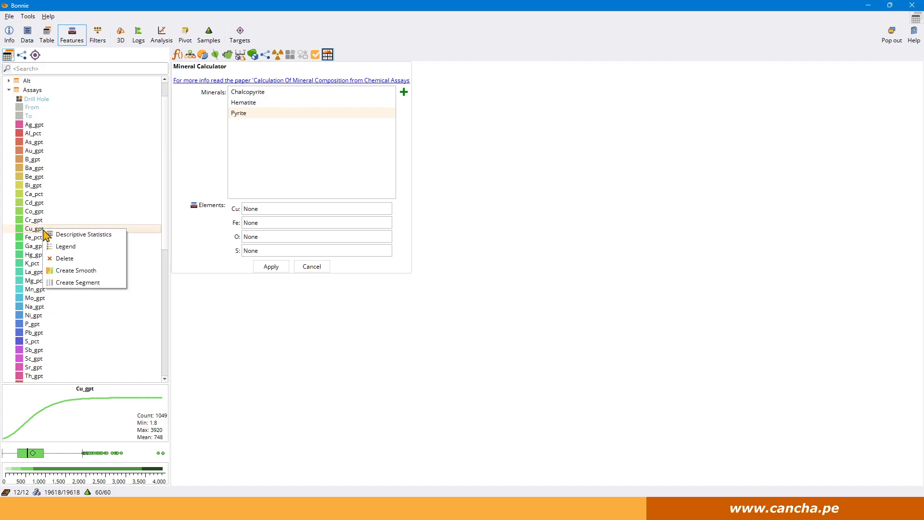
pyautogui.rightClick(42, 91)
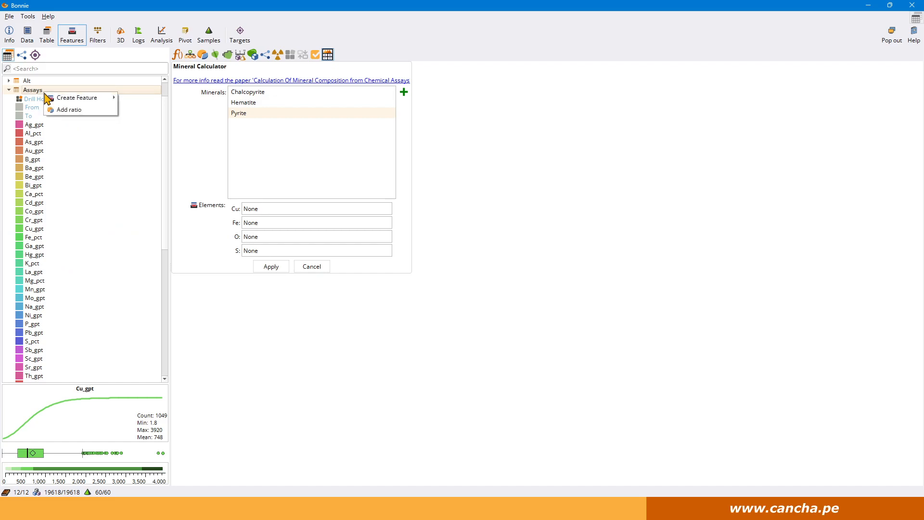
pyautogui.moveTo(77, 97)
pyautogui.click(135, 99)
pyautogui.click(254, 96)
pyautogui.write('Cu')
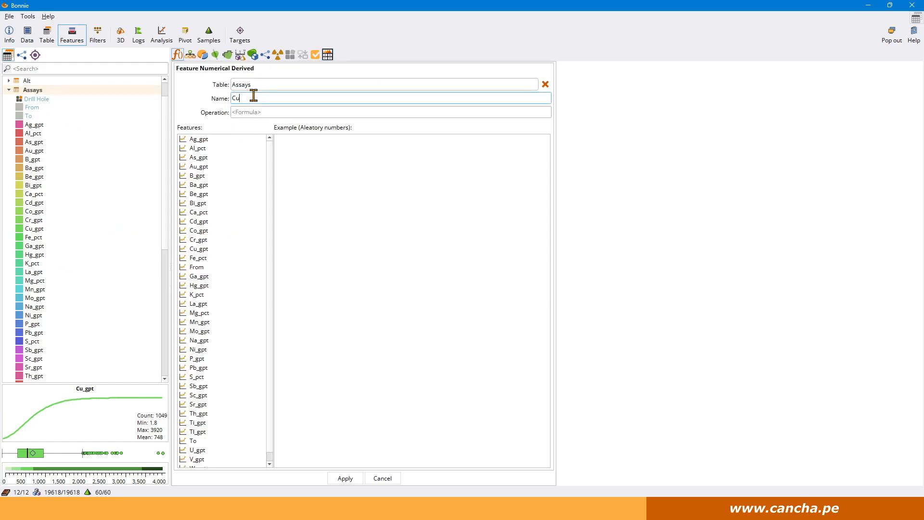
pyautogui.write('_pct')
pyautogui.click(241, 113)
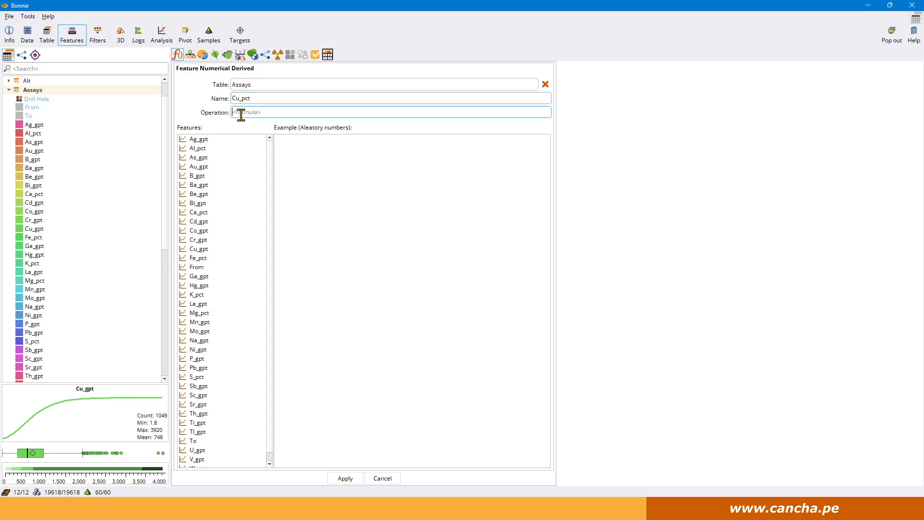
pyautogui.doubleClick(201, 249)
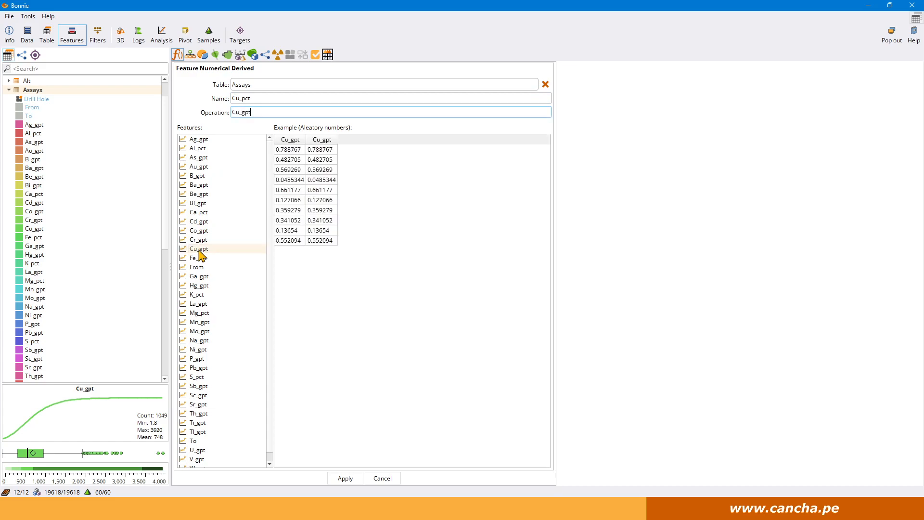
pyautogui.write('/10000')
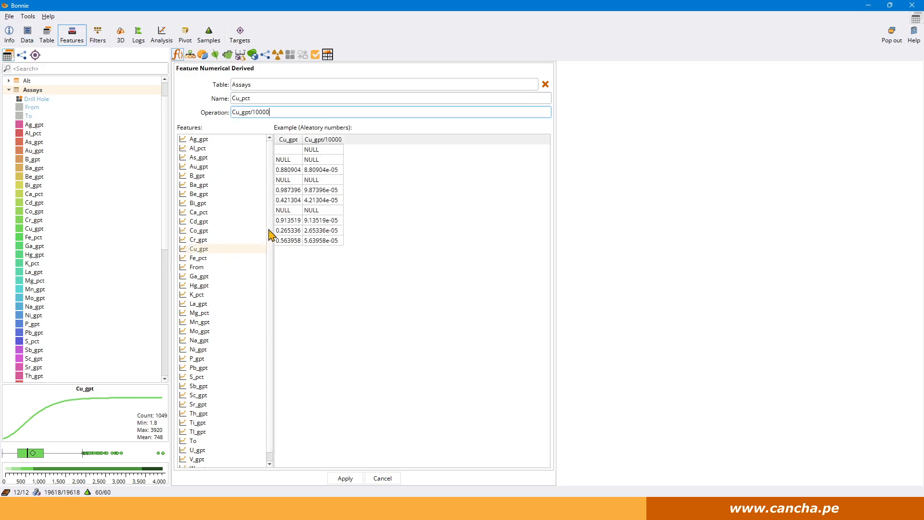
pyautogui.click(343, 478)
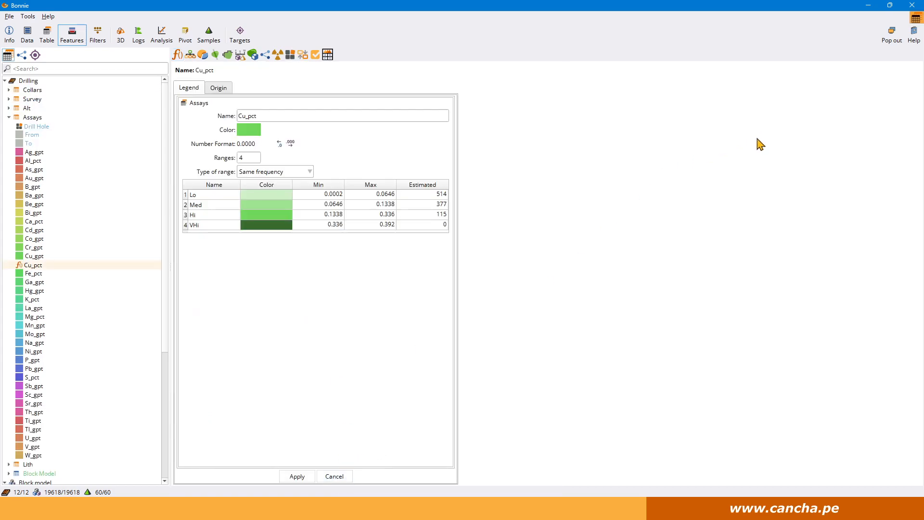
pyautogui.click(915, 18)
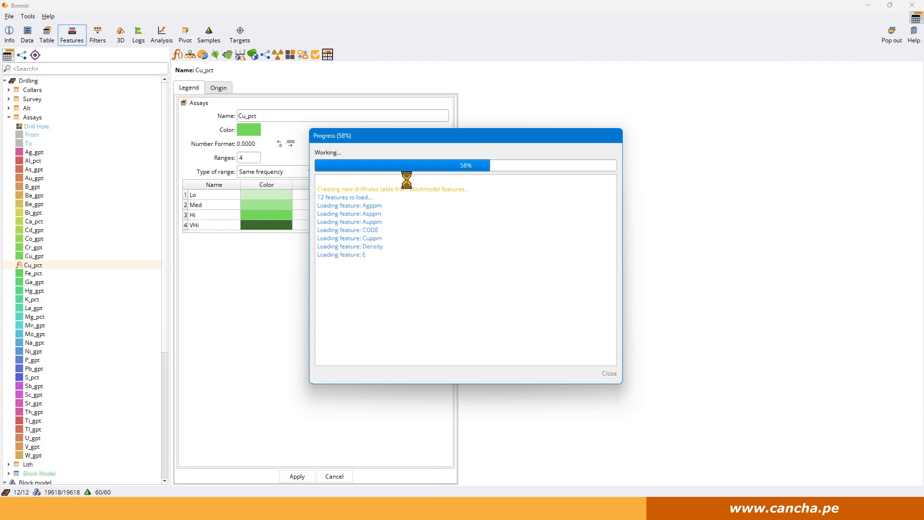
# Reopen the Mineral Calculator and add Pyrite to its mineral list.
pyautogui.click(327, 55)
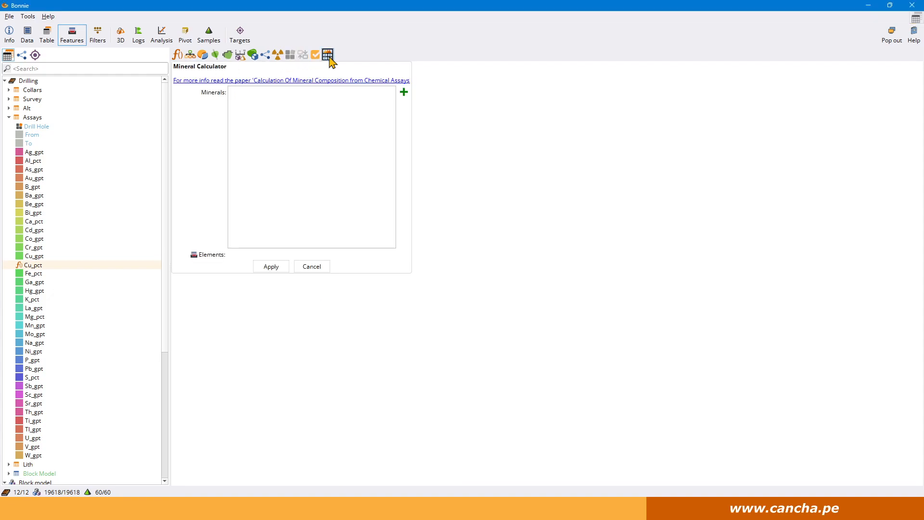
pyautogui.click(404, 92)
pyautogui.write('p')
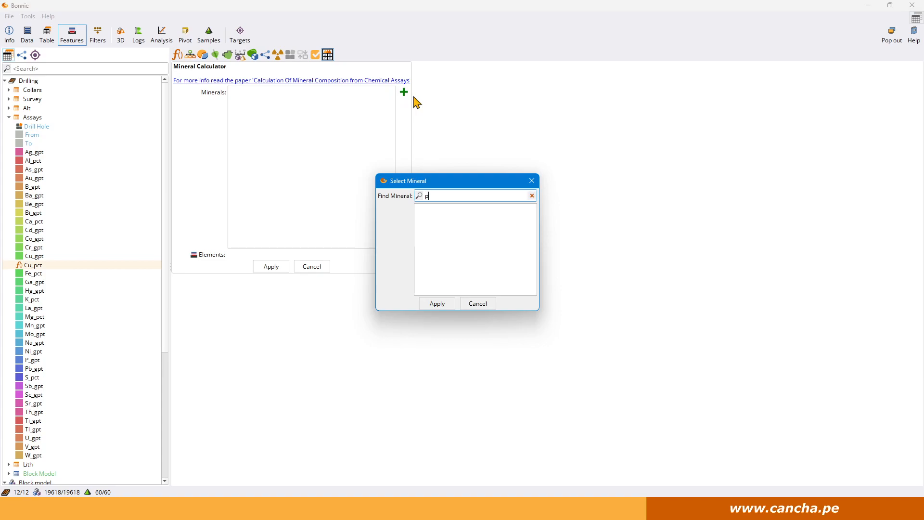
pyautogui.write('yrite')
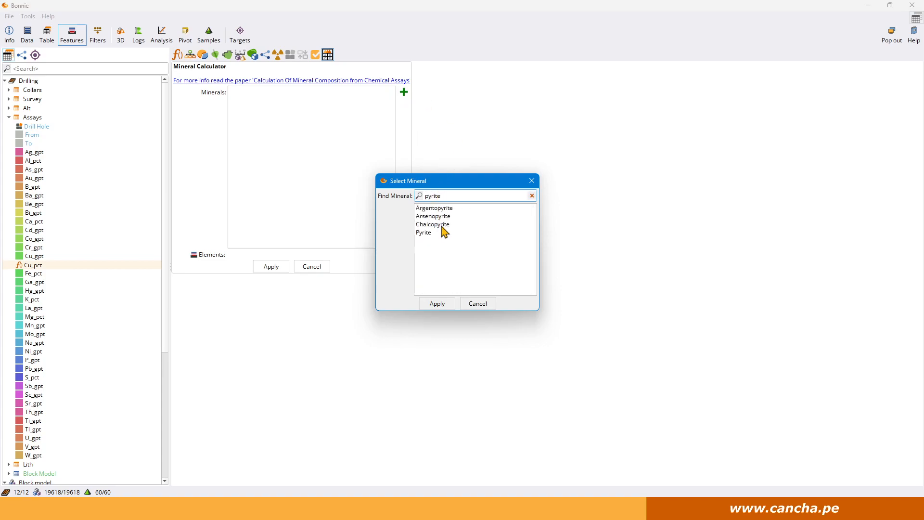
pyautogui.click(438, 233)
pyautogui.click(436, 303)
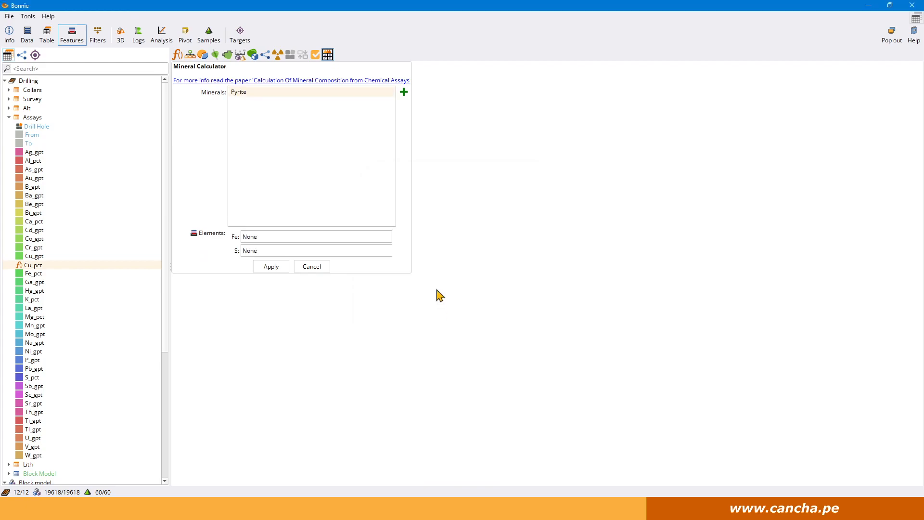
# Search the minerals for "chalcopy" and add Chalcopyrite to the calculator.
pyautogui.click(403, 91)
pyautogui.write('chalcop')
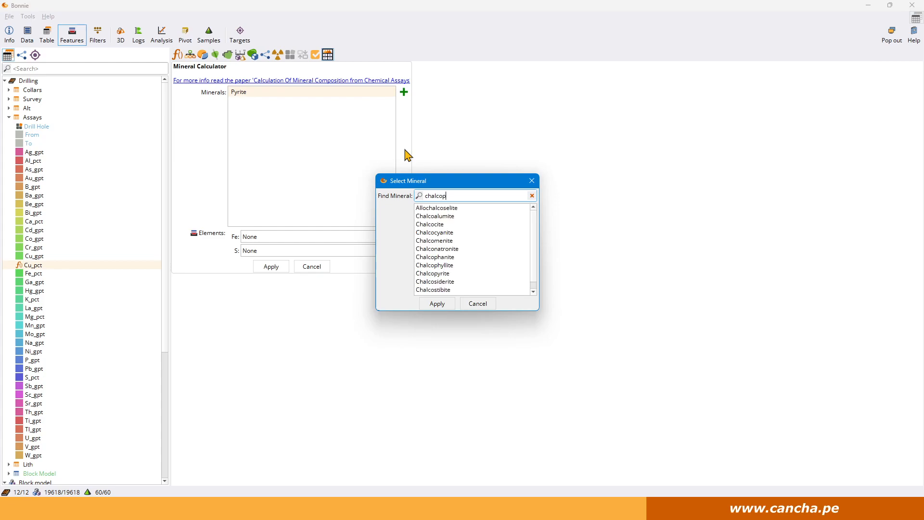
pyautogui.write('y')
pyautogui.click(463, 210)
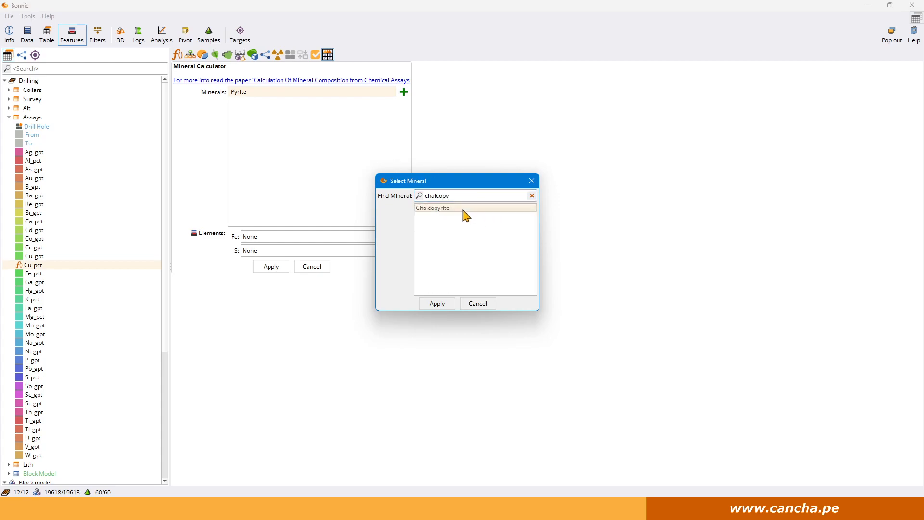
pyautogui.click(443, 302)
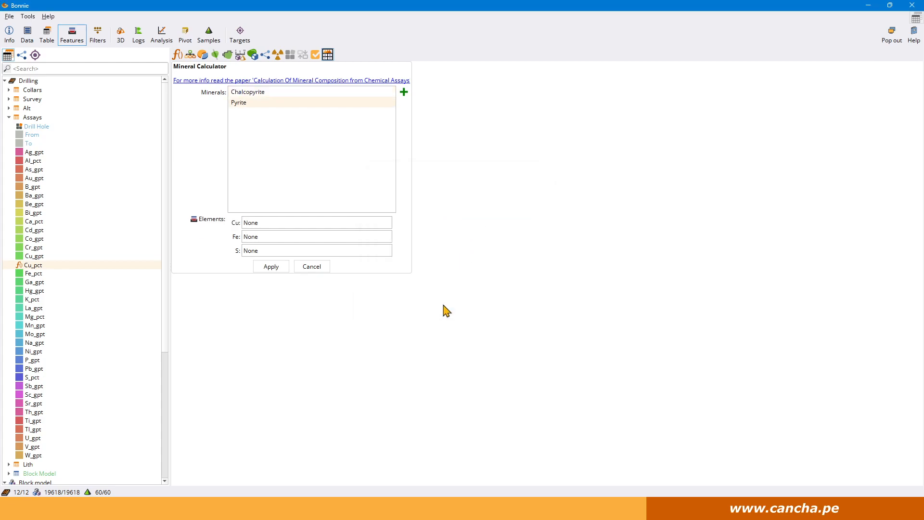
# Add Hematite to the calculator's mineral list using the search "hema".
pyautogui.click(404, 92)
pyautogui.write('hema')
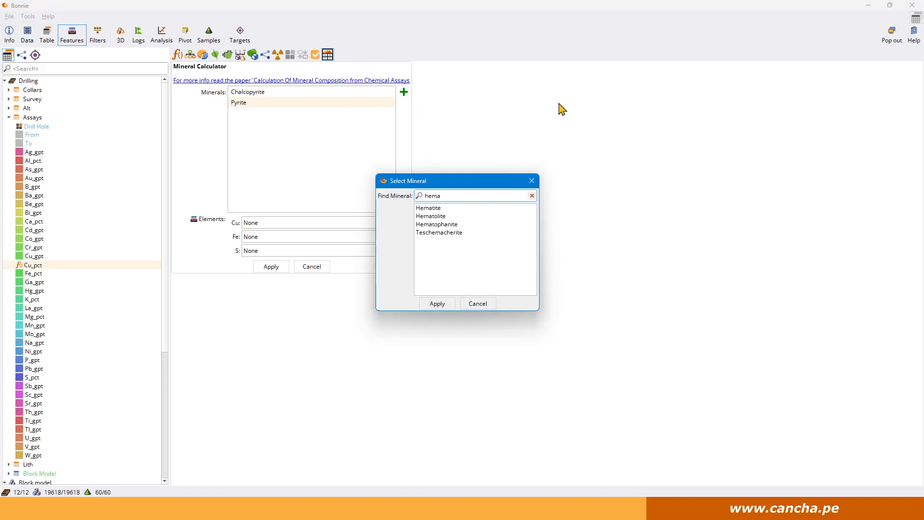
pyautogui.click(454, 209)
pyautogui.click(443, 304)
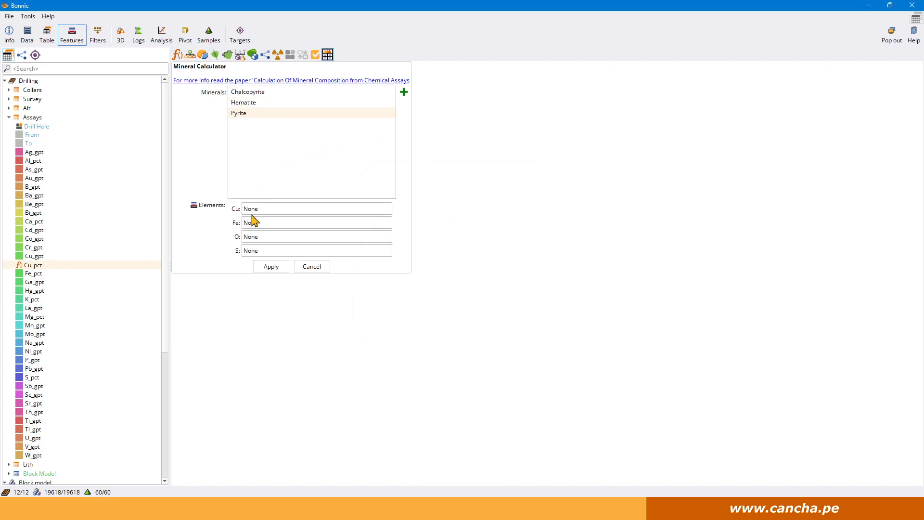
# Assign the assay features Cu_pct, Fe_pct and S_pct to the calculator's Cu, Fe and S elements.
pyautogui.moveTo(36, 265); pyautogui.dragTo(259, 210)
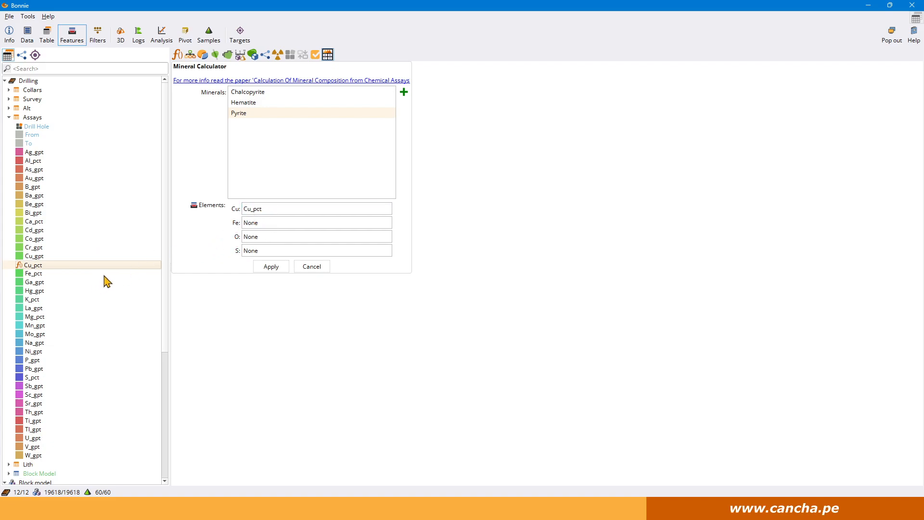
pyautogui.moveTo(35, 273); pyautogui.dragTo(257, 224)
pyautogui.moveTo(30, 379); pyautogui.dragTo(254, 251)
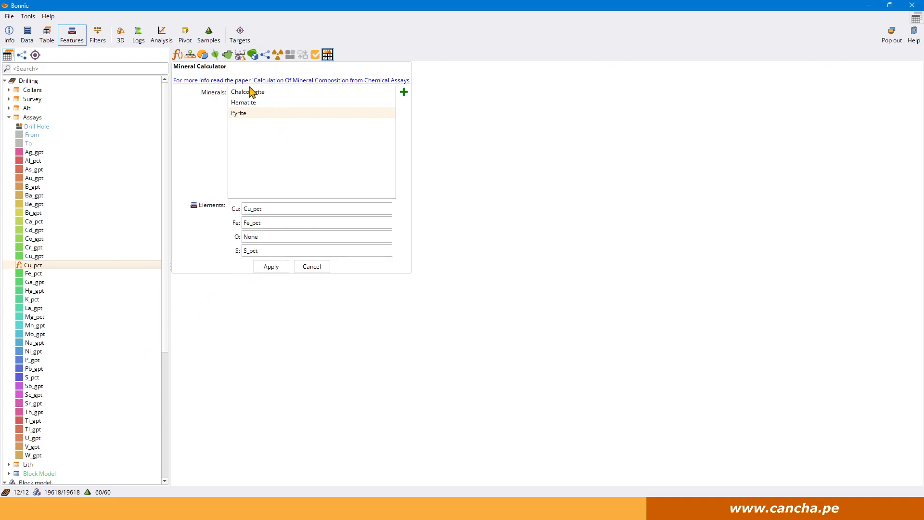
# Run the mineral calculation and add Cu_pct, Chalcopyrite, Hematite and Pyrite columns to the BON-10 drill hole log.
pyautogui.click(273, 268)
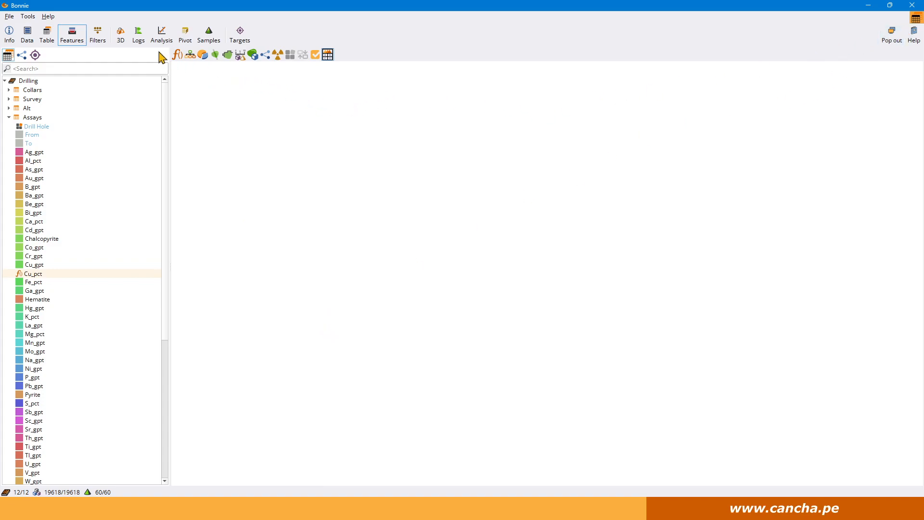
pyautogui.click(139, 37)
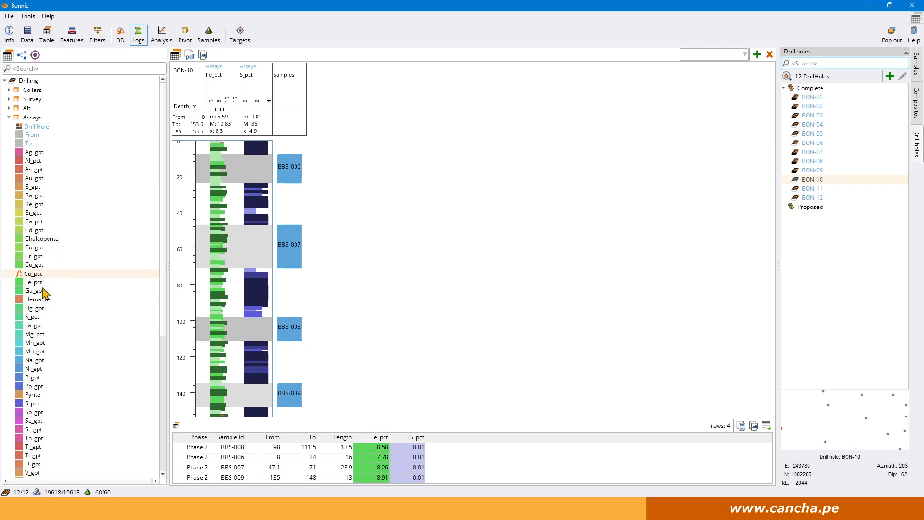
pyautogui.scroll(-1, 43, 303)
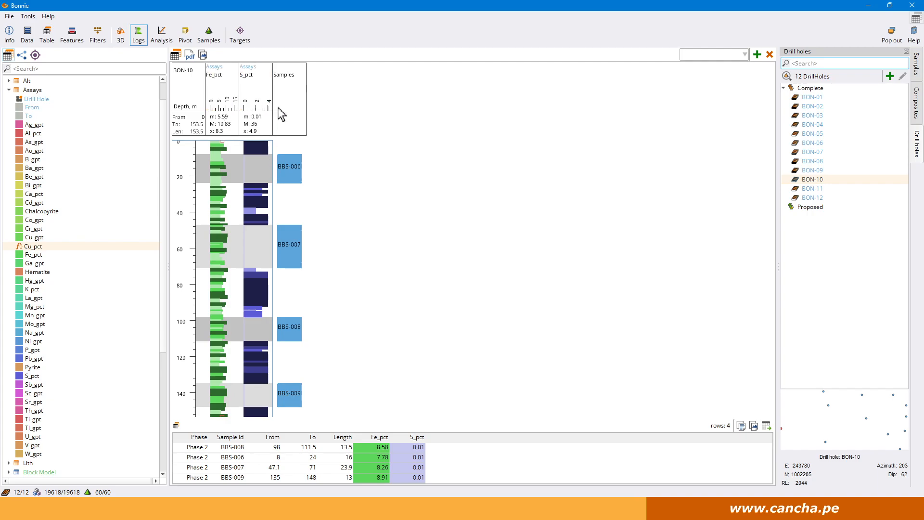
pyautogui.doubleClick(35, 246)
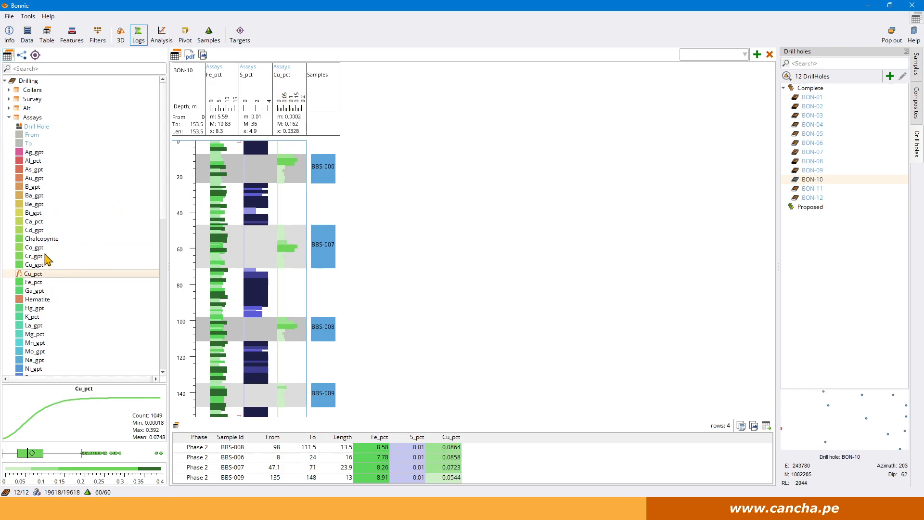
pyautogui.doubleClick(44, 239)
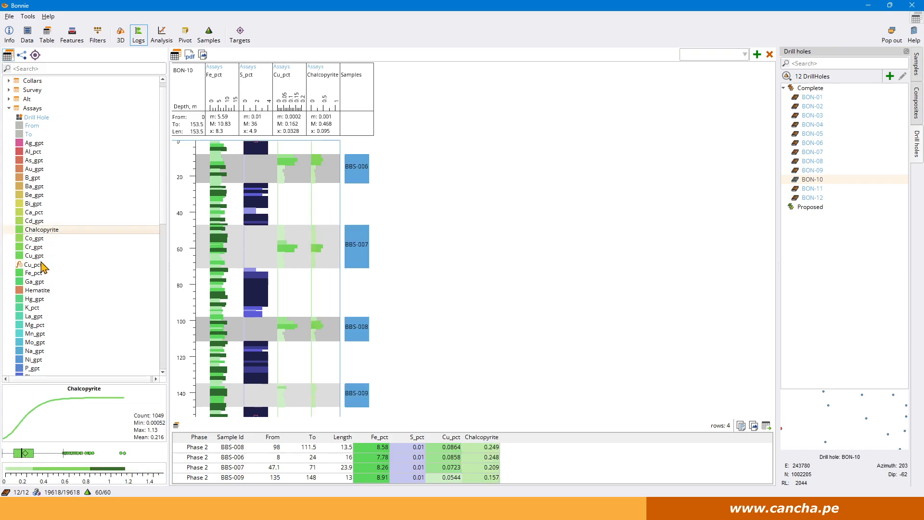
pyautogui.doubleClick(37, 291)
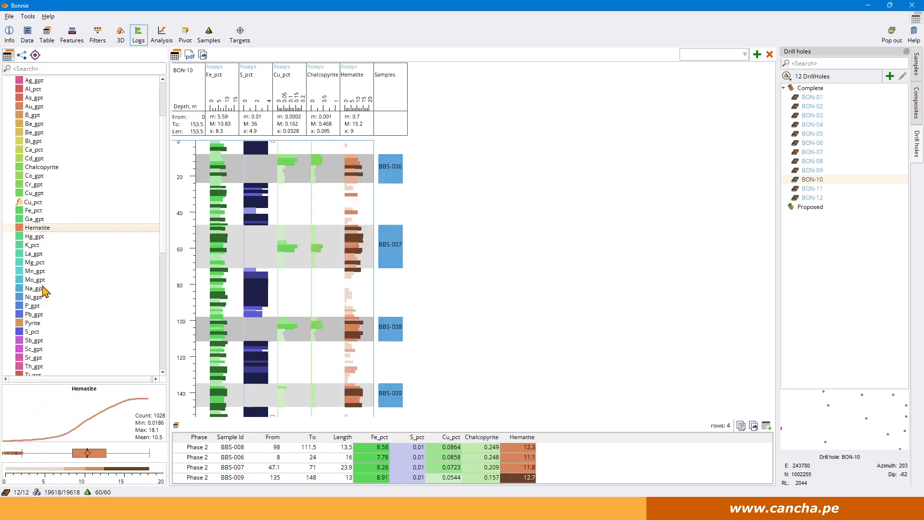
pyautogui.scroll(-2, 45, 291)
pyautogui.doubleClick(38, 271)
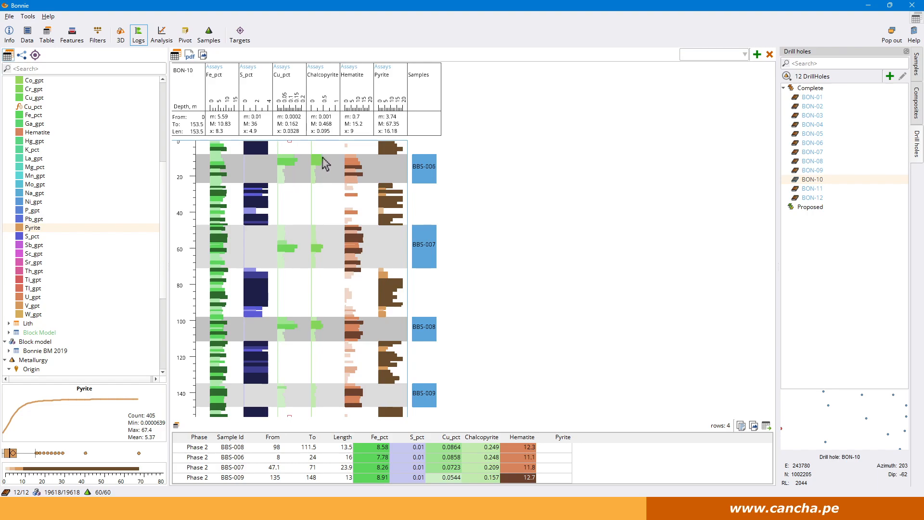
# Inspect the interval statistics in the BON-10 log for sample BBS-006 and for depths of about 12 to 18 m.
pyautogui.click(423, 170)
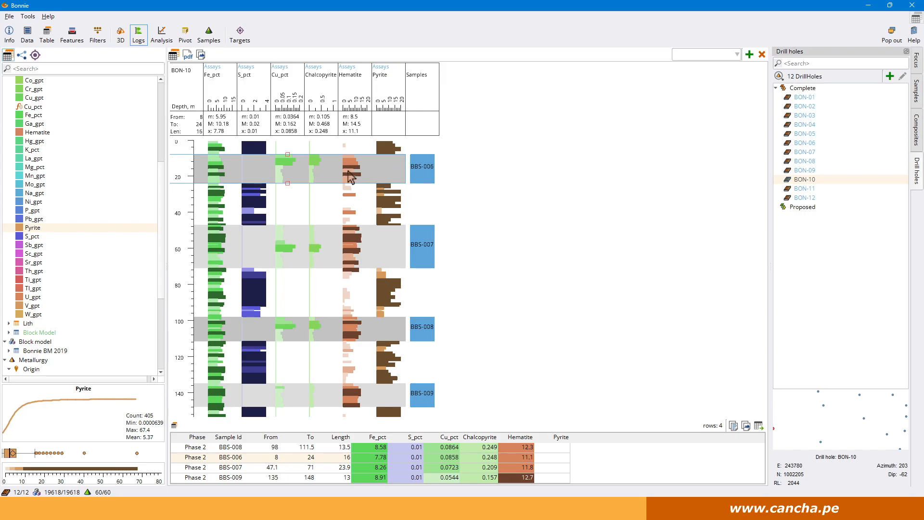
pyautogui.click(394, 167)
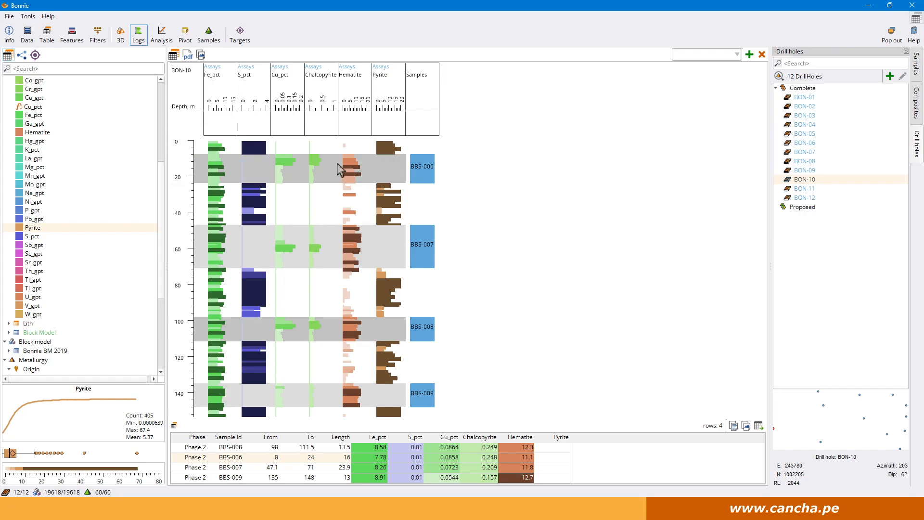
pyautogui.moveTo(255, 162); pyautogui.dragTo(256, 172)
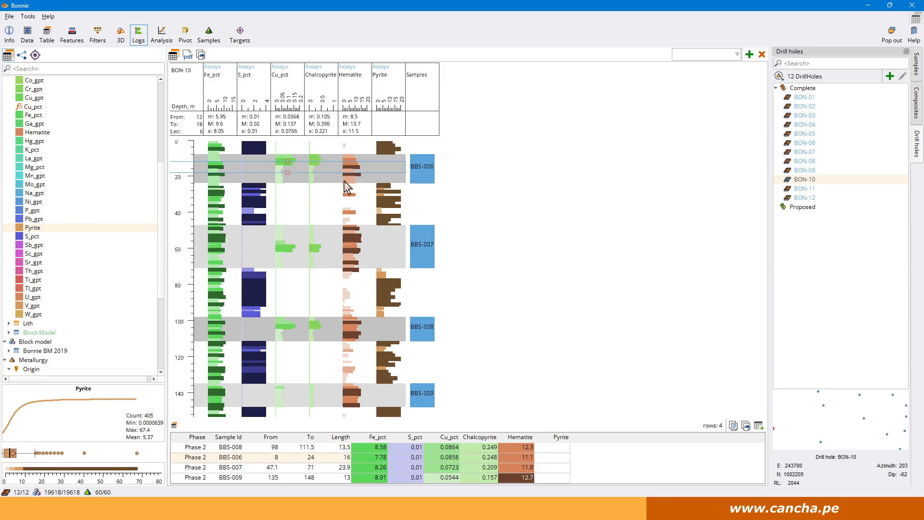
# Show the BON-03 log and inspect the statistics for the intervals of about 8 to 66 m and 81 to 88 m.
pyautogui.click(807, 116)
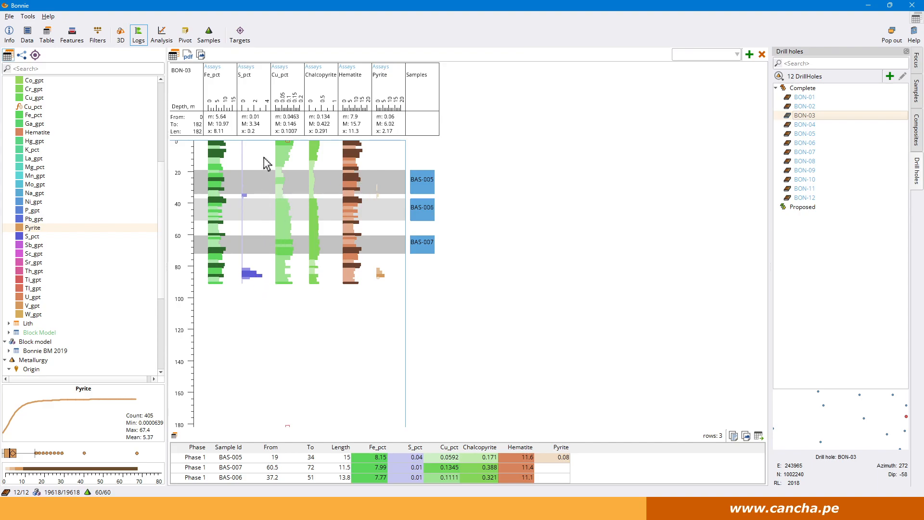
pyautogui.moveTo(254, 153); pyautogui.dragTo(255, 232)
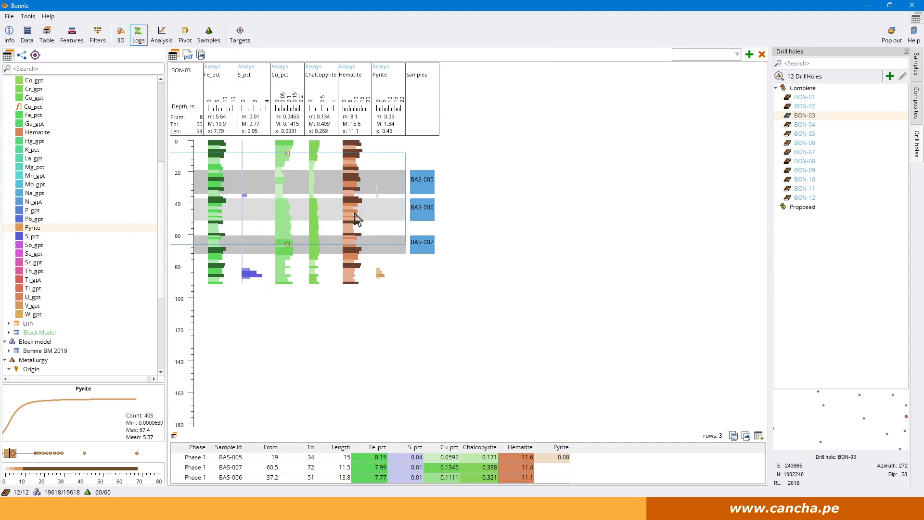
pyautogui.moveTo(381, 268); pyautogui.dragTo(381, 278)
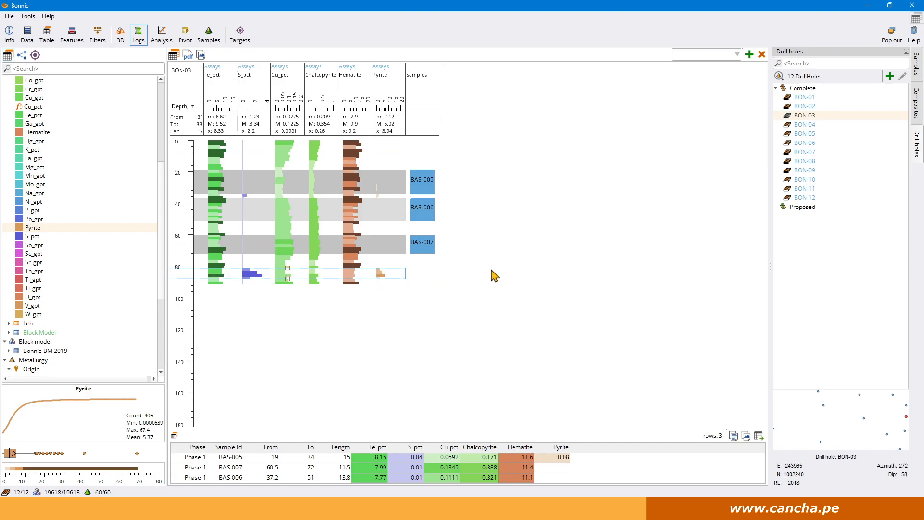
pyautogui.click(403, 269)
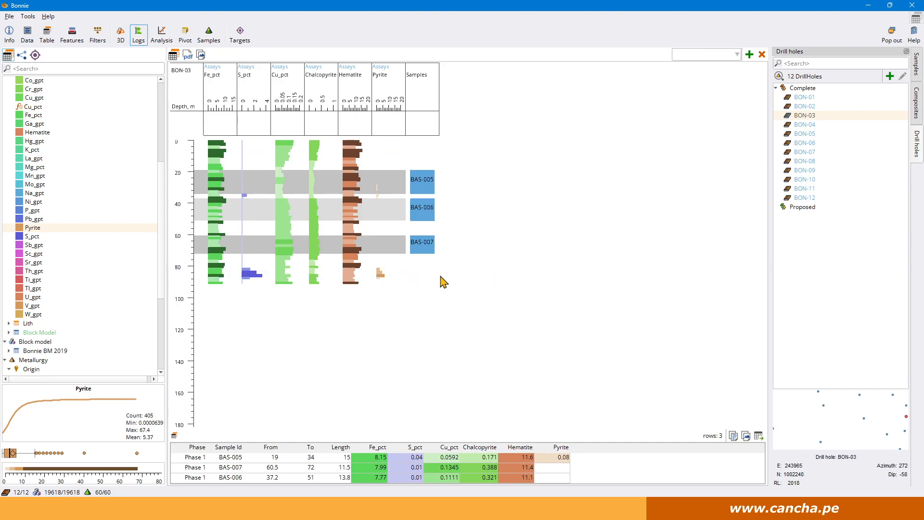
# Hide the Auppm block model in the 3D view and display the drill holes by Pyrite and by Chalcopyrite.
pyautogui.click(121, 35)
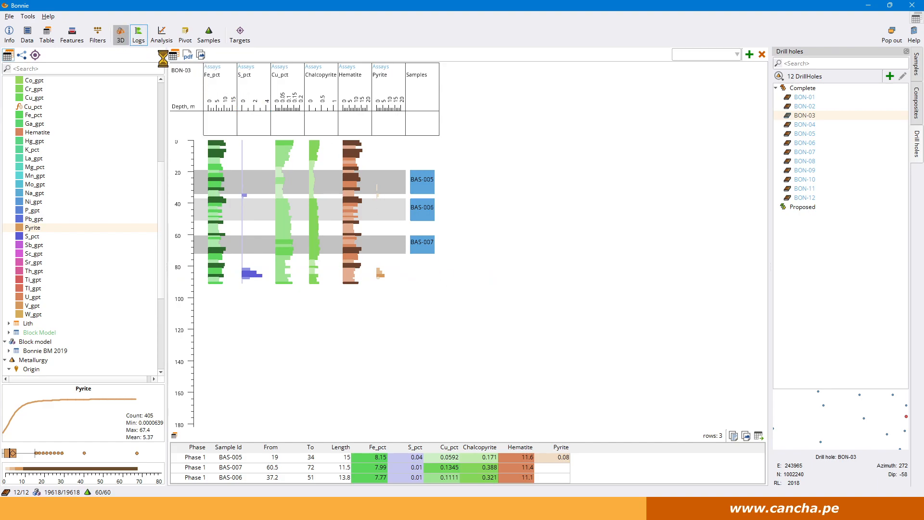
pyautogui.click(33, 227)
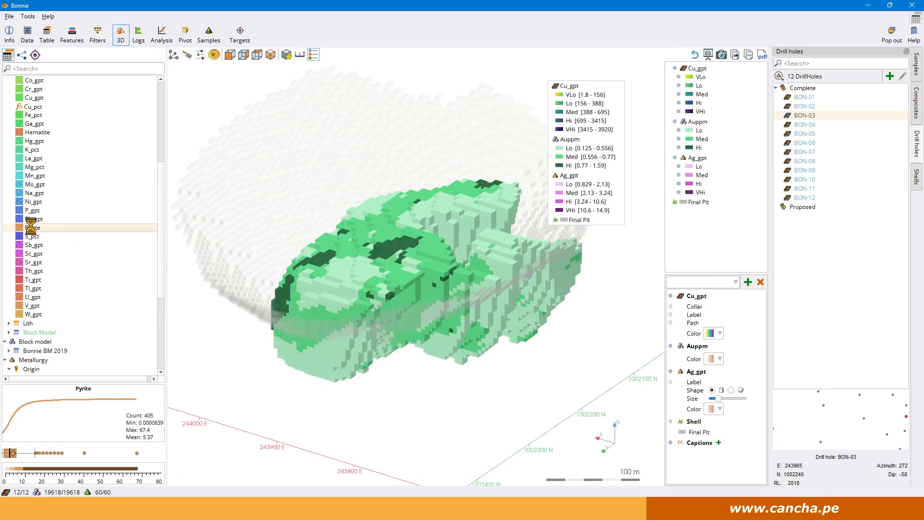
pyautogui.click(671, 346)
pyautogui.moveTo(532, 354); pyautogui.dragTo(471, 317)
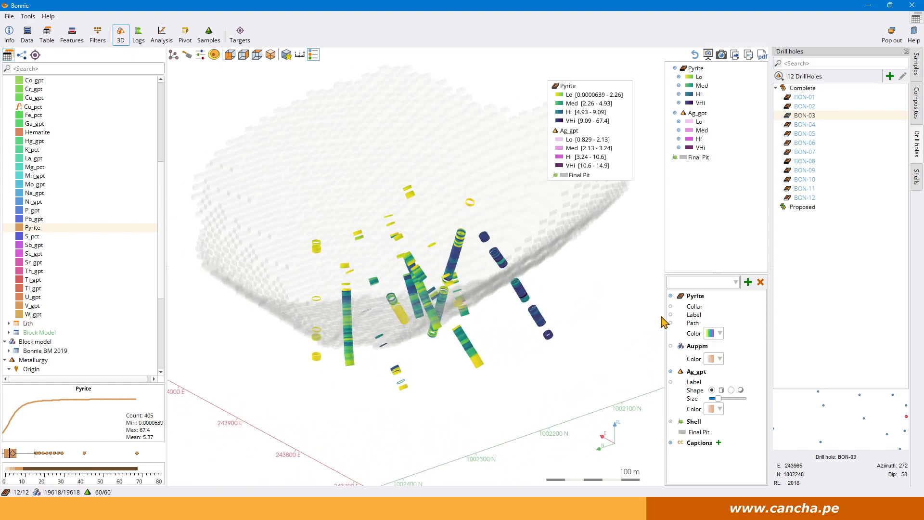
pyautogui.click(33, 134)
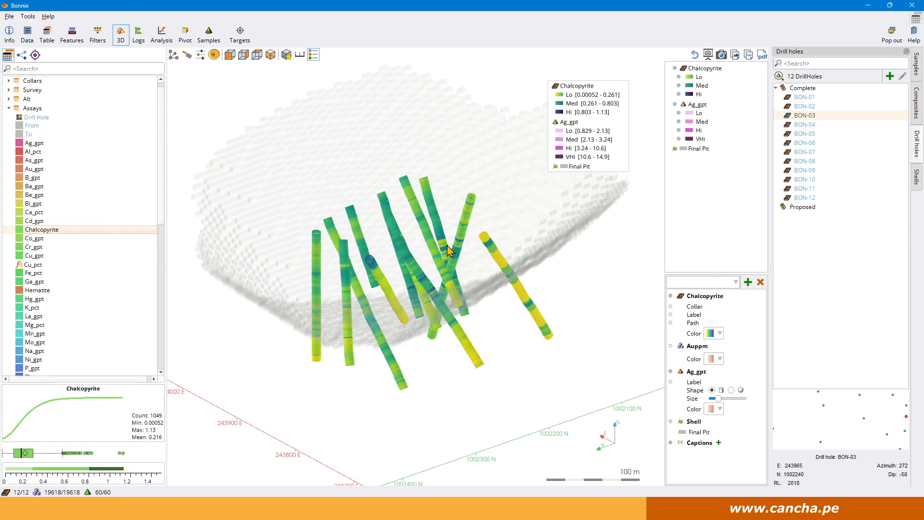
# Create a new target analysis with RecAu [ResultsCN] as the target feature and run it.
pyautogui.click(237, 33)
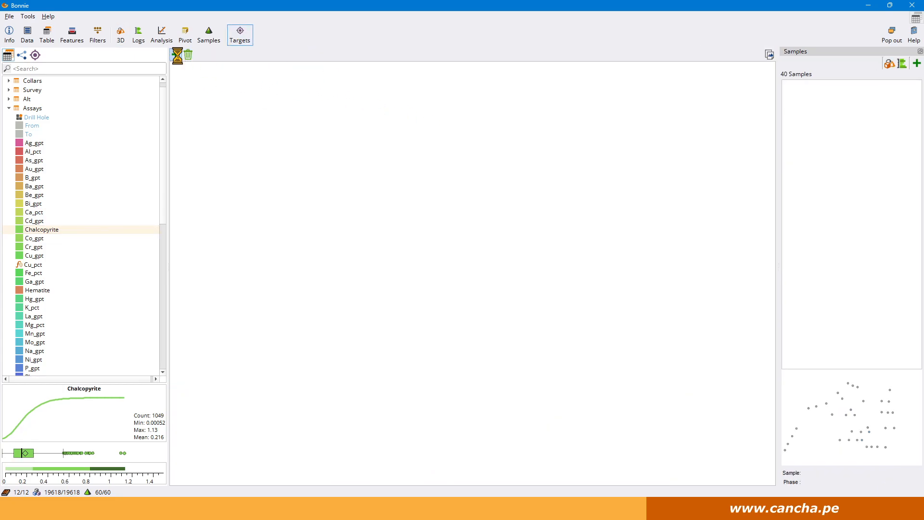
pyautogui.moveTo(37, 335); pyautogui.dragTo(269, 77)
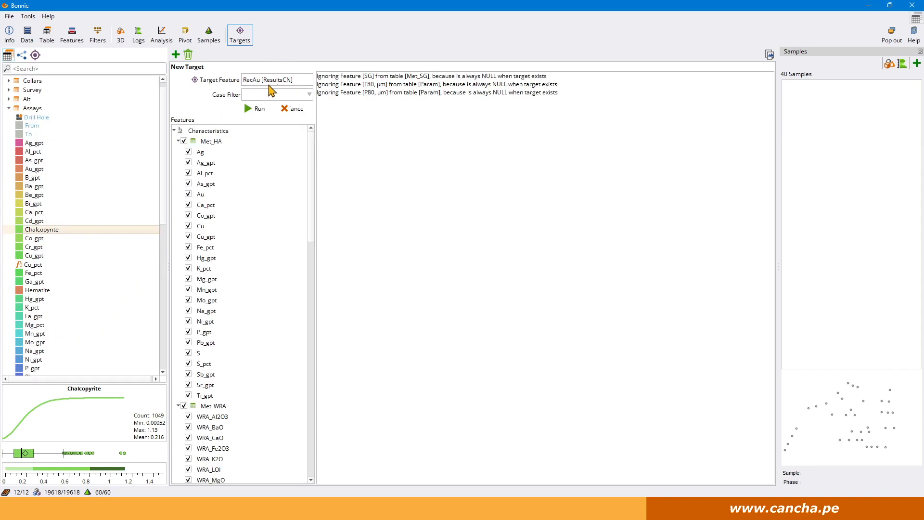
pyautogui.click(255, 108)
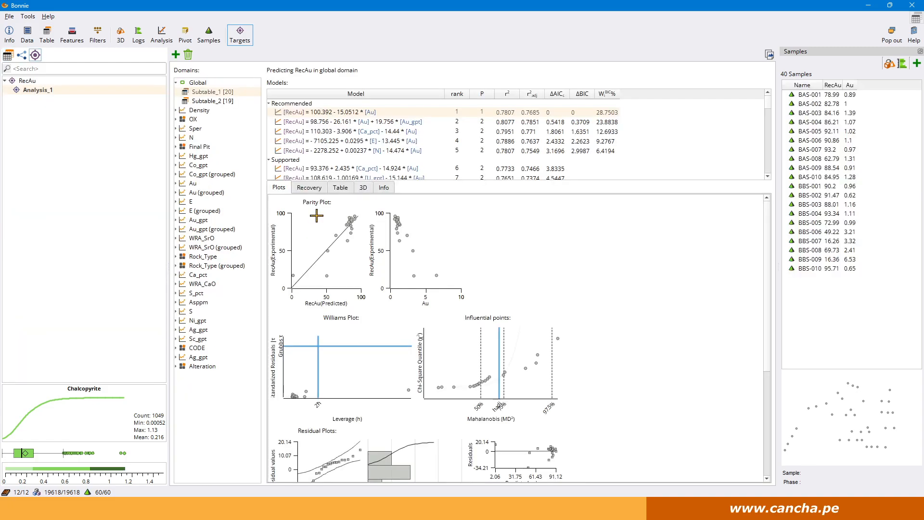
# Examine the global domain's RecAu models for equations that use the calculated minerals.
pyautogui.scroll(-1, 431, 144)
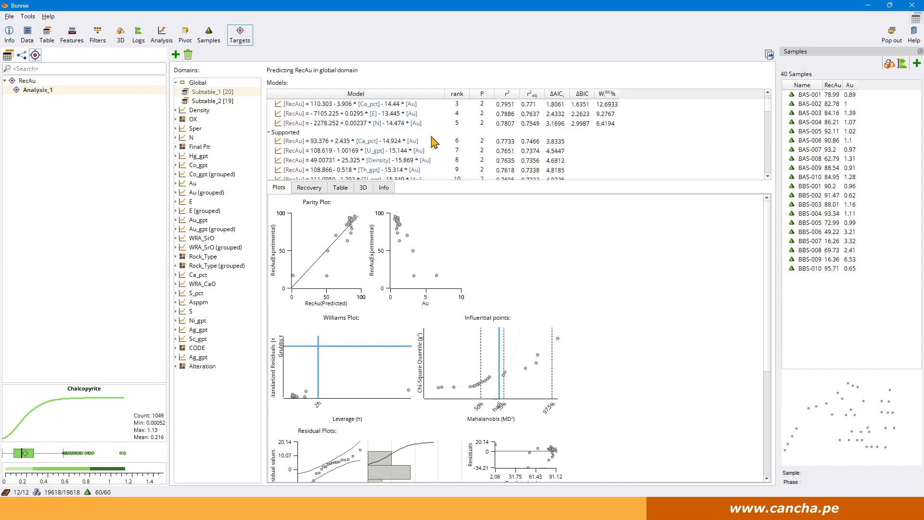
pyautogui.scroll(-8, 433, 144)
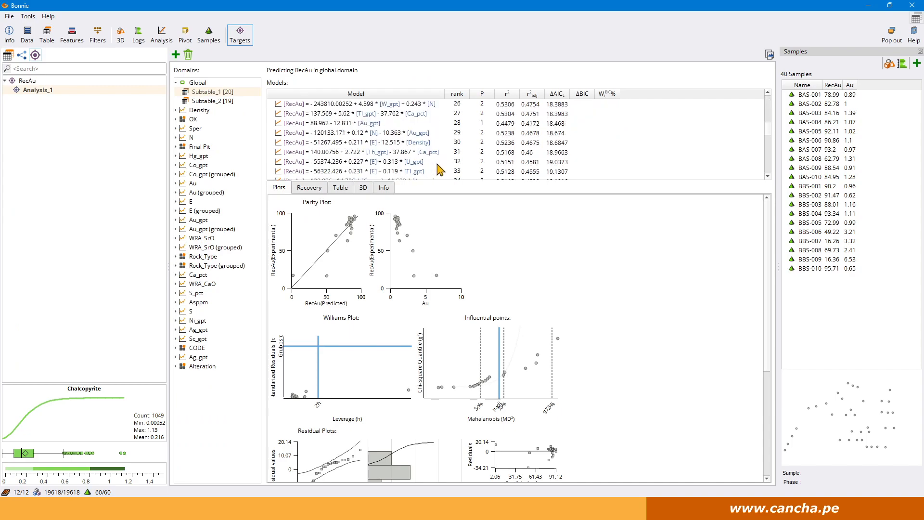
pyautogui.scroll(-11, 438, 169)
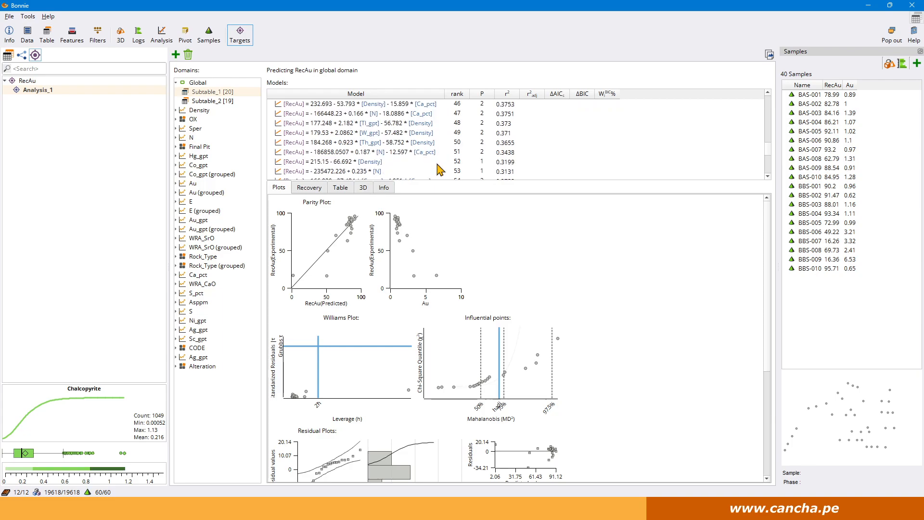
pyautogui.scroll(-1, 439, 170)
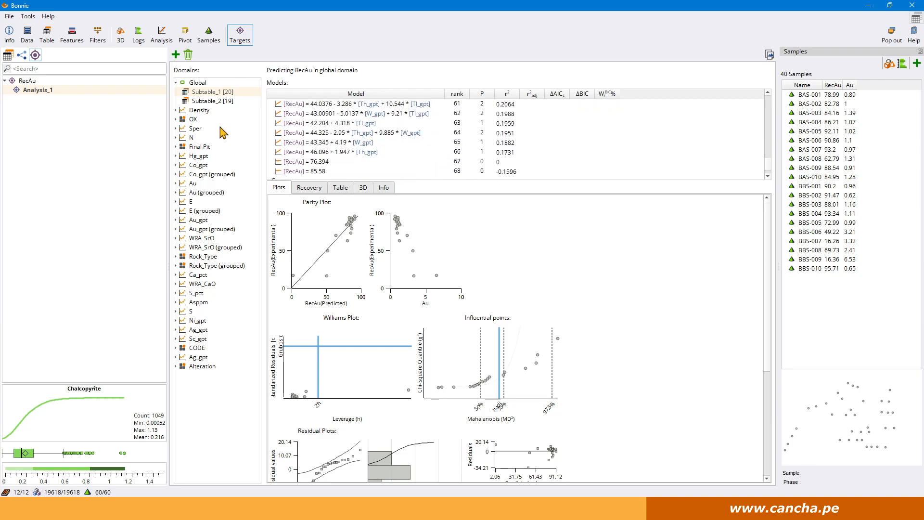
# Expand the OX domain and review the RecAu analysis for its FR1, TR1 and OX2 groups.
pyautogui.doubleClick(198, 120)
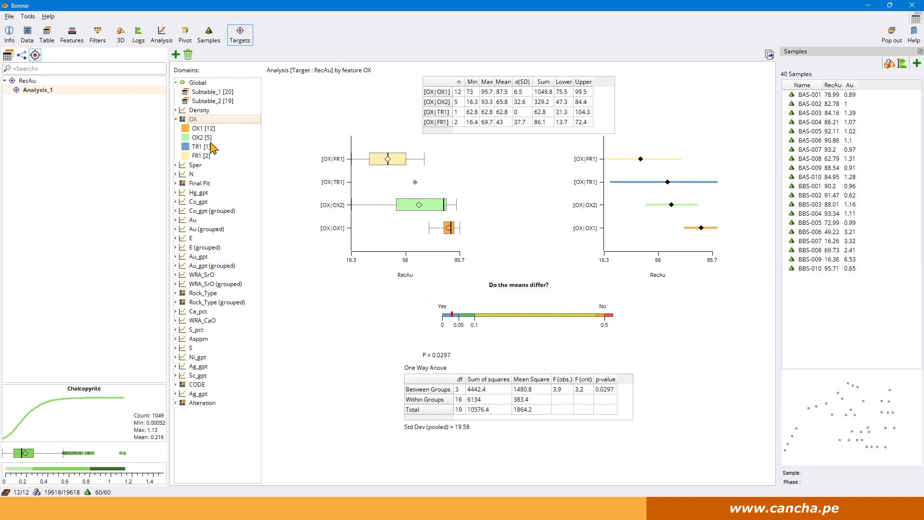
pyautogui.click(204, 156)
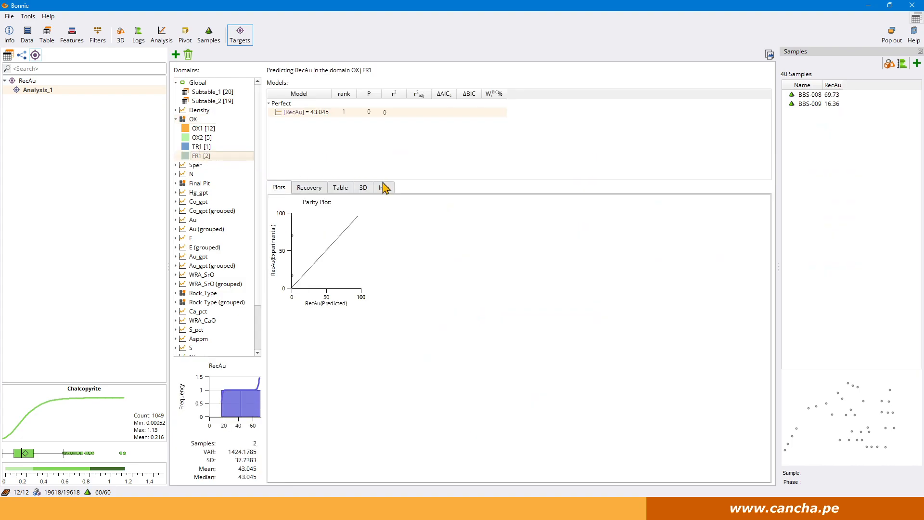
pyautogui.click(228, 147)
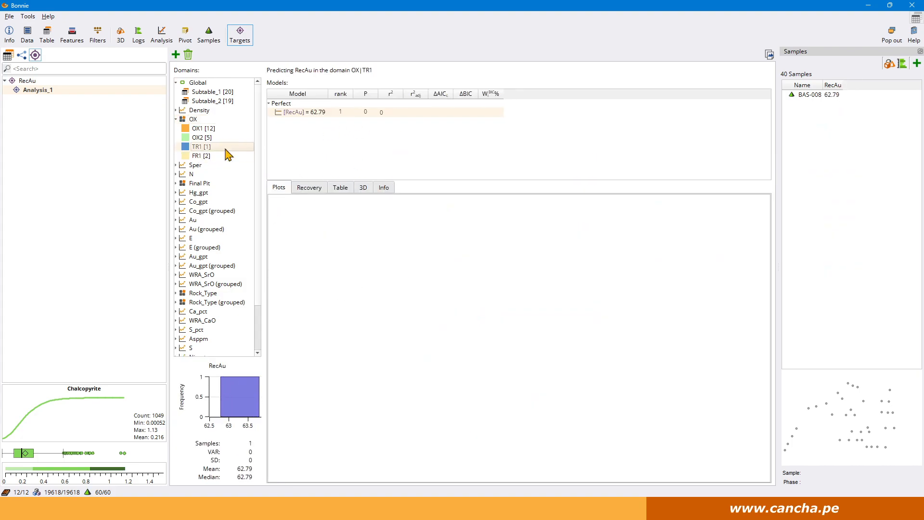
pyautogui.click(230, 138)
# Examine the RecAu models of the OX1 group for equations that include Hematite, and look through the remaining domains.
pyautogui.click(230, 128)
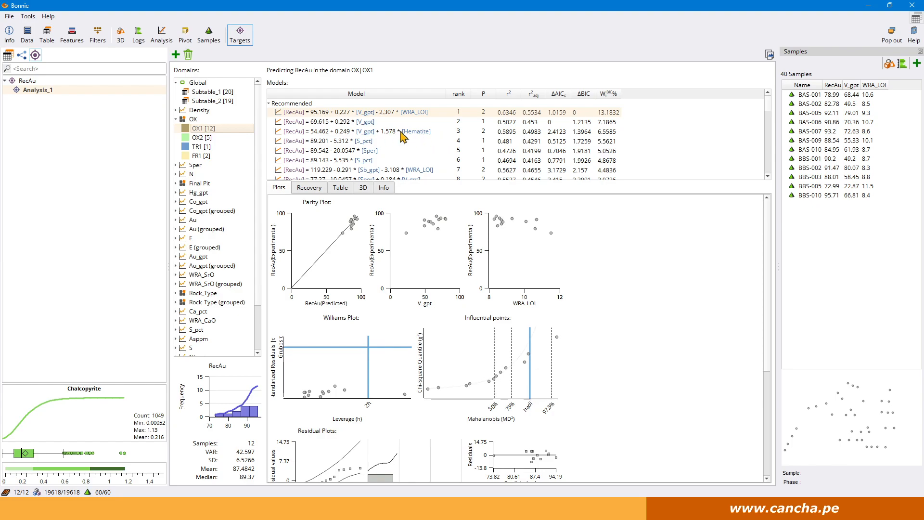
pyautogui.scroll(-4, 460, 152)
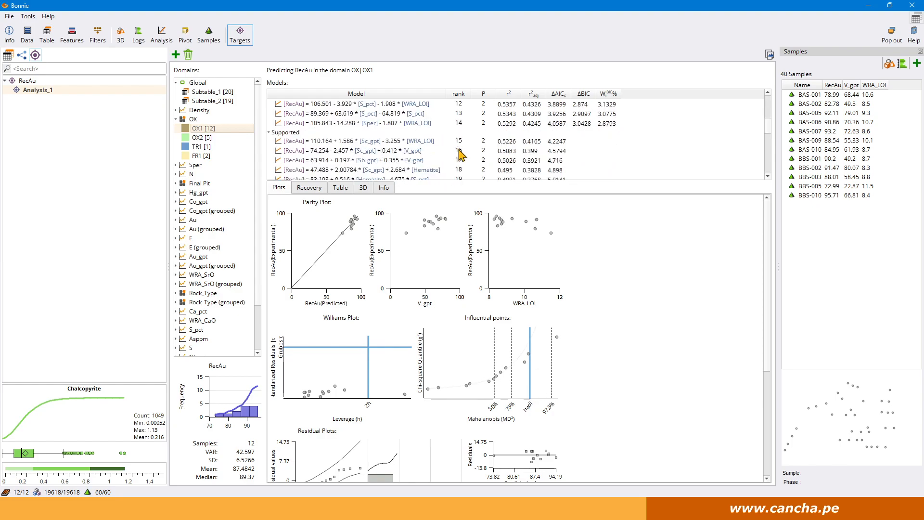
pyautogui.scroll(-1, 460, 155)
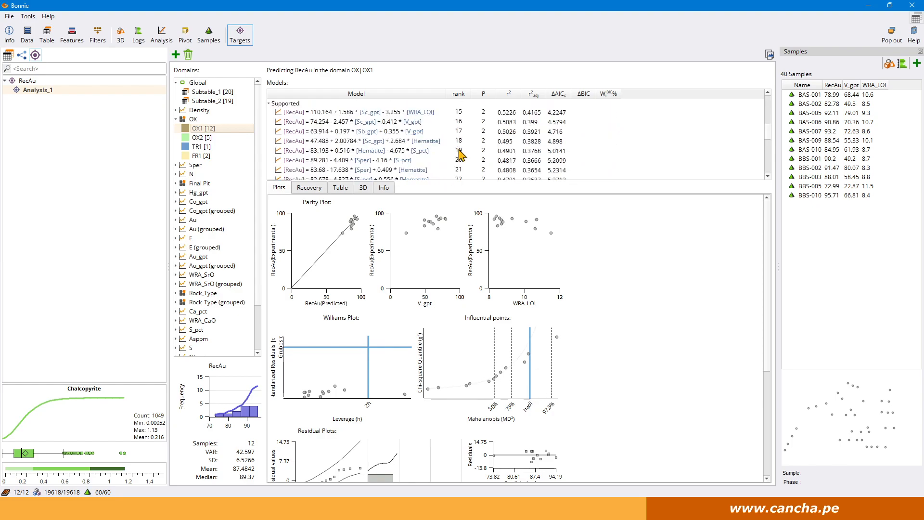
pyautogui.scroll(-2, 461, 154)
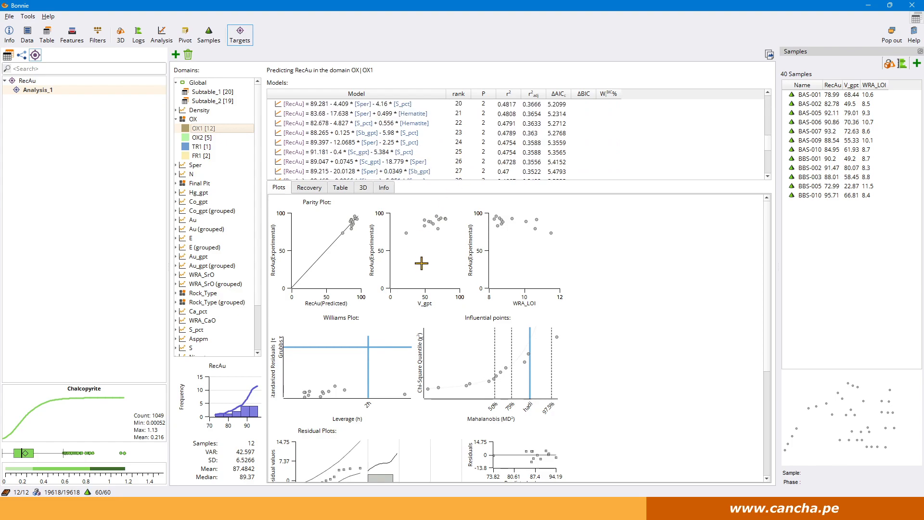
pyautogui.scroll(-2, 248, 305)
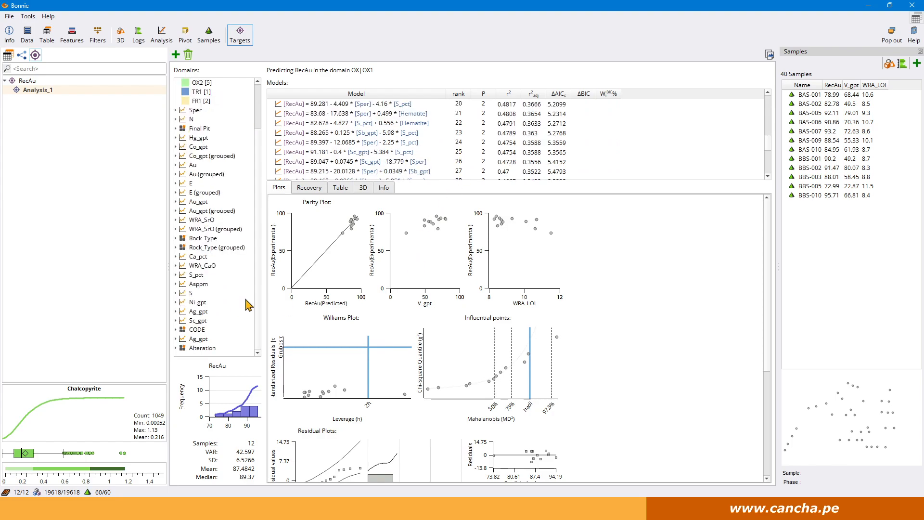